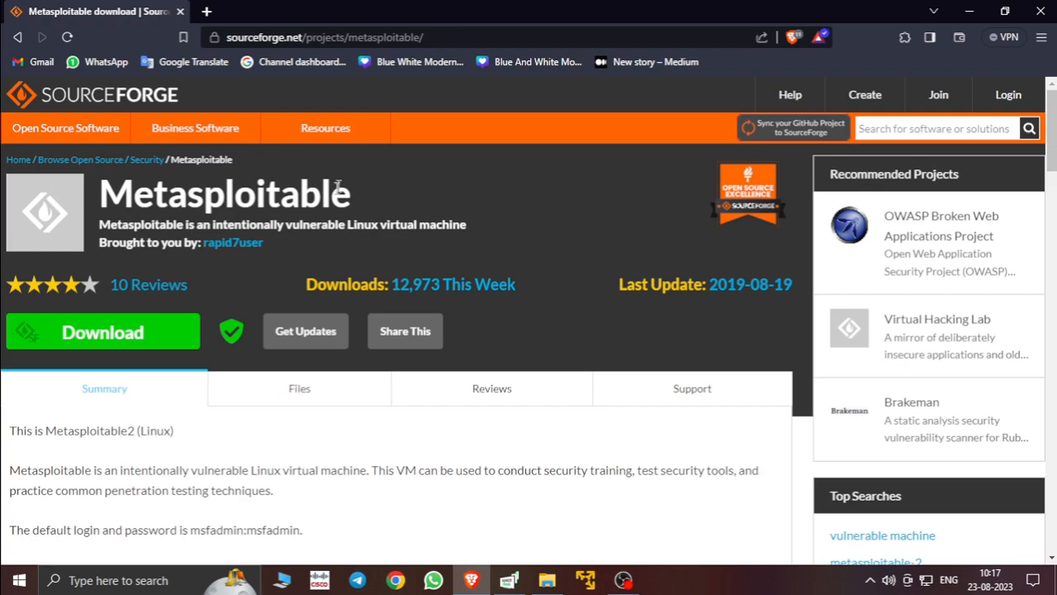
Examine the Metasploitable project page for its platform, default login, network mode advice, categories and license
{"action": "double_click", "coordinate": [46, 430]}
{"action": "left_click", "coordinate": [46, 430]}
{"action": "left_click_drag", "start_coordinate": [139, 436], "coordinate": [180, 440]}
{"action": "scroll", "coordinate": [180, 440], "scroll_direction": "down", "scroll_amount": 4}
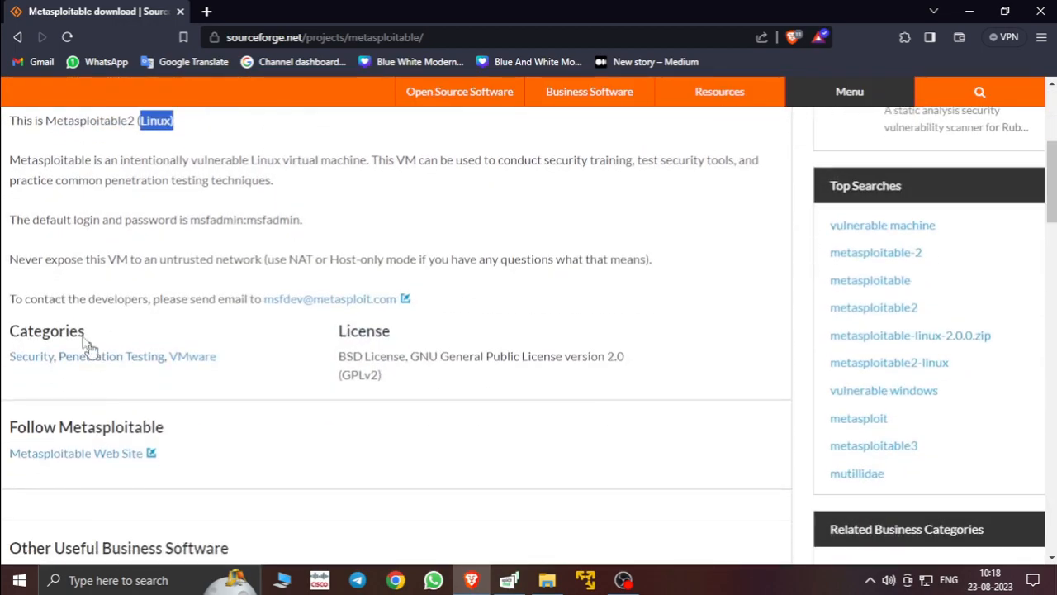
{"action": "left_click", "coordinate": [25, 233]}
{"action": "left_click_drag", "start_coordinate": [26, 233], "coordinate": [240, 221]}
{"action": "left_click", "coordinate": [242, 221]}
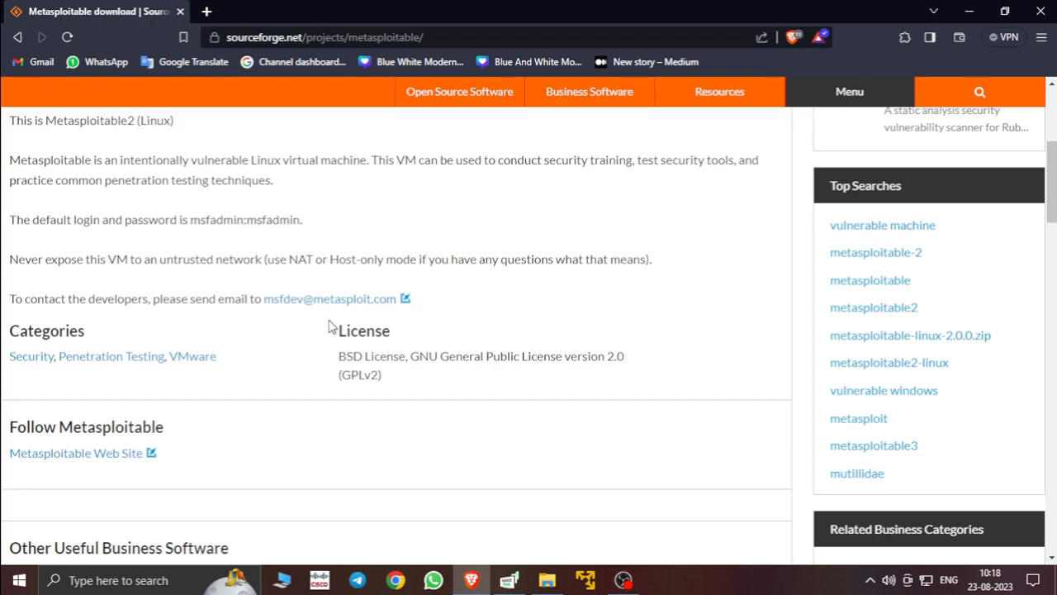
{"action": "left_click_drag", "start_coordinate": [289, 263], "coordinate": [395, 262]}
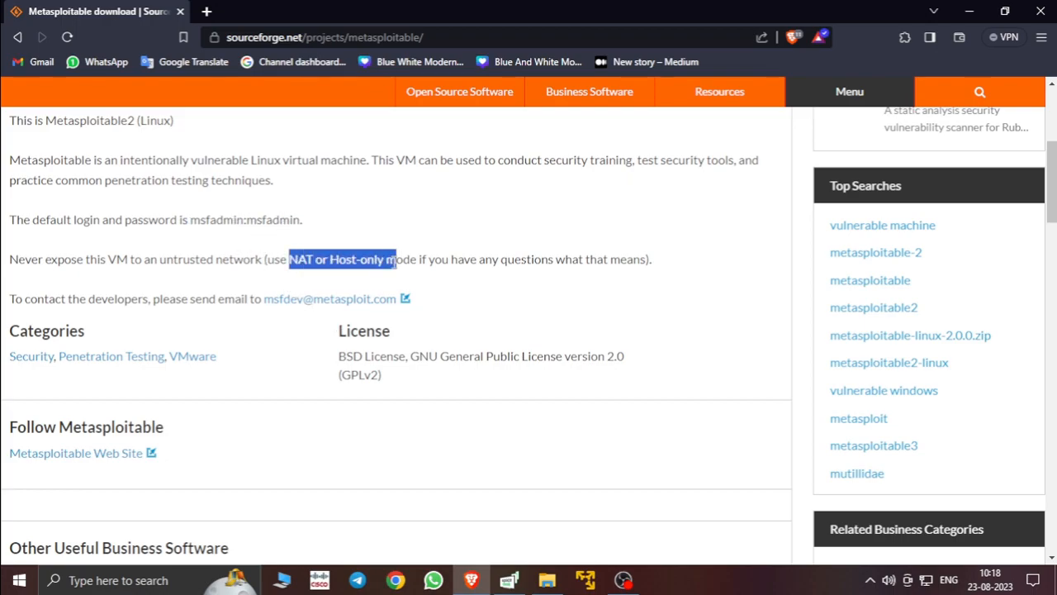
{"action": "left_click", "coordinate": [395, 262]}
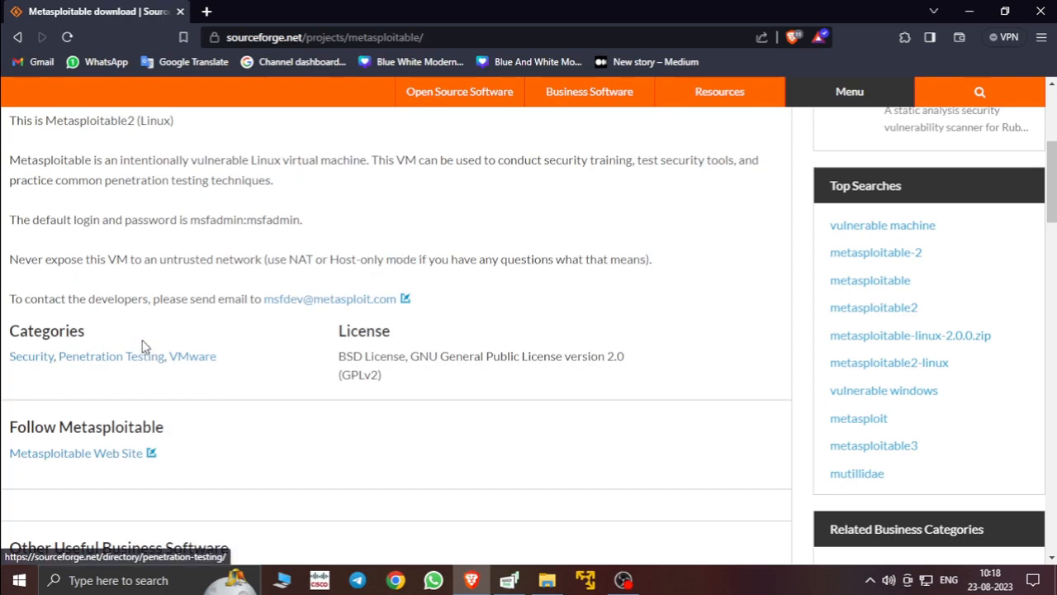
{"action": "scroll", "coordinate": [201, 339], "scroll_direction": "down", "scroll_amount": 2}
{"action": "scroll", "coordinate": [201, 341], "scroll_direction": "up", "scroll_amount": 6}
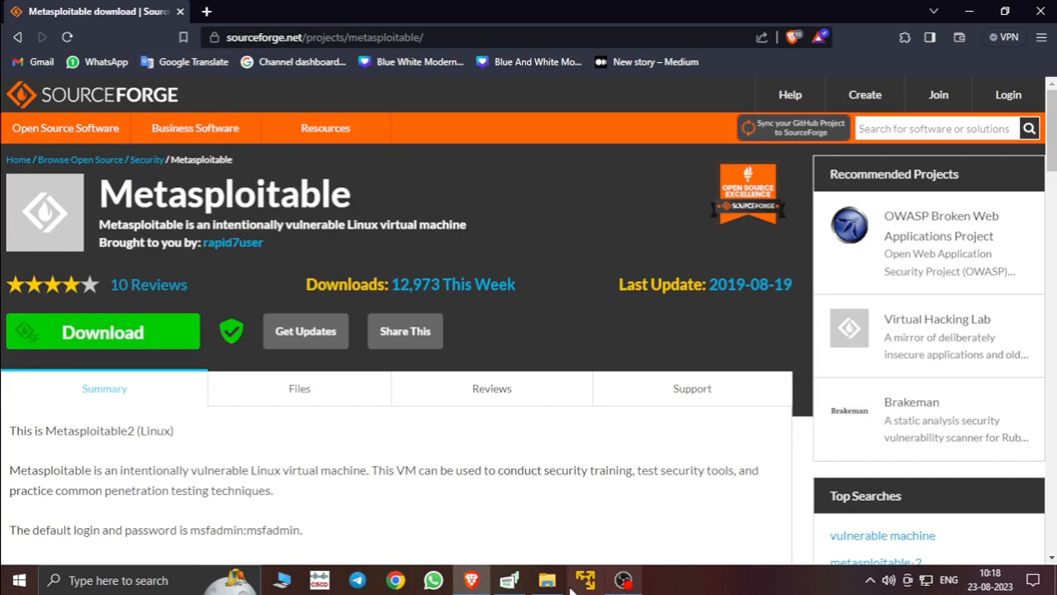
Switch to File Explorer, open the Metasploitable VMware virtual machine file in the Metasploitable2-Linux folder, and answer that the machine was copied
{"action": "left_click", "coordinate": [547, 580]}
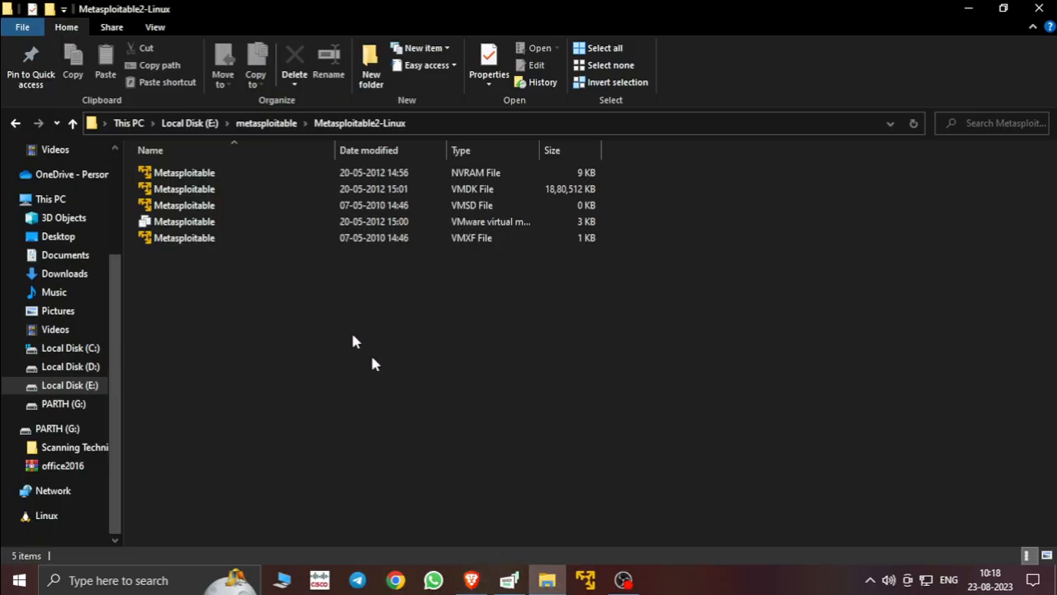
{"action": "left_click", "coordinate": [262, 124]}
{"action": "left_click", "coordinate": [197, 189]}
{"action": "left_click", "coordinate": [195, 172]}
{"action": "double_click", "coordinate": [194, 173]}
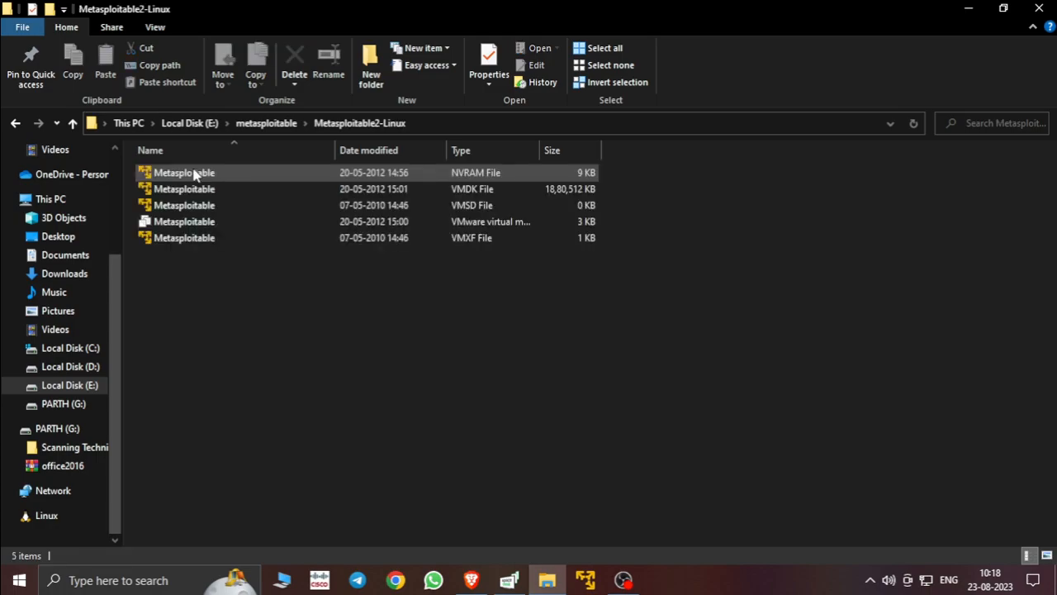
{"action": "left_click", "coordinate": [194, 224]}
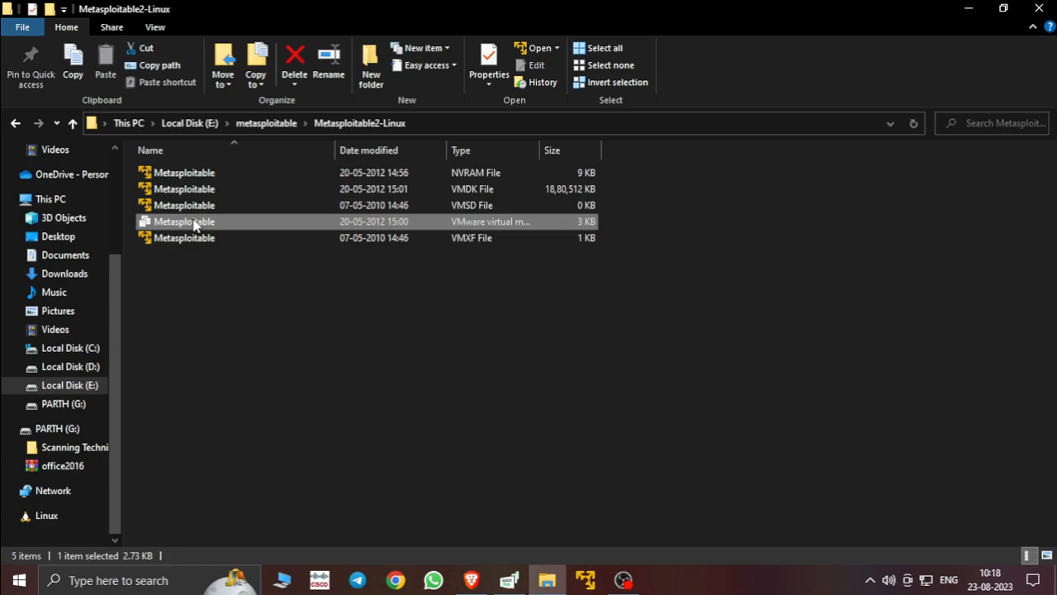
{"action": "double_click", "coordinate": [195, 223]}
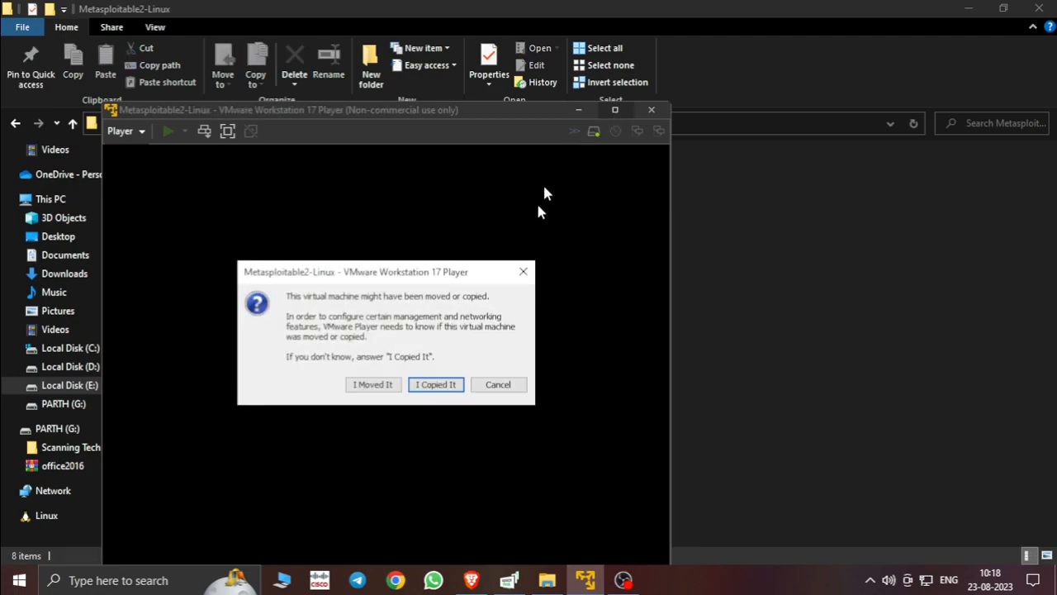
{"action": "left_click", "coordinate": [435, 386]}
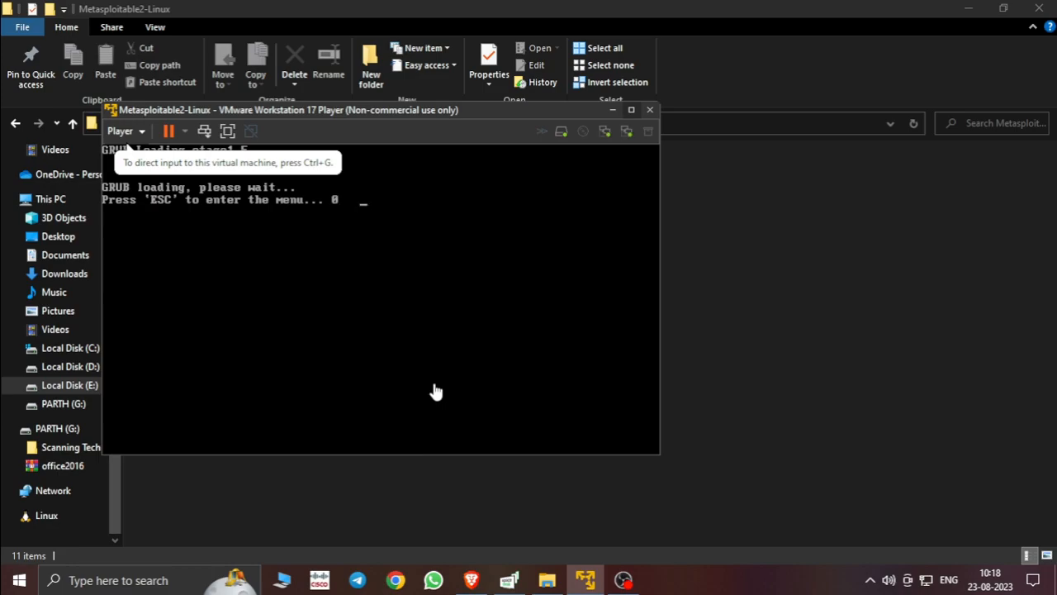
Move the virtual machine's unmaximized window clear of the folder tree and direct input to the booting guest
{"action": "left_click", "coordinate": [631, 109]}
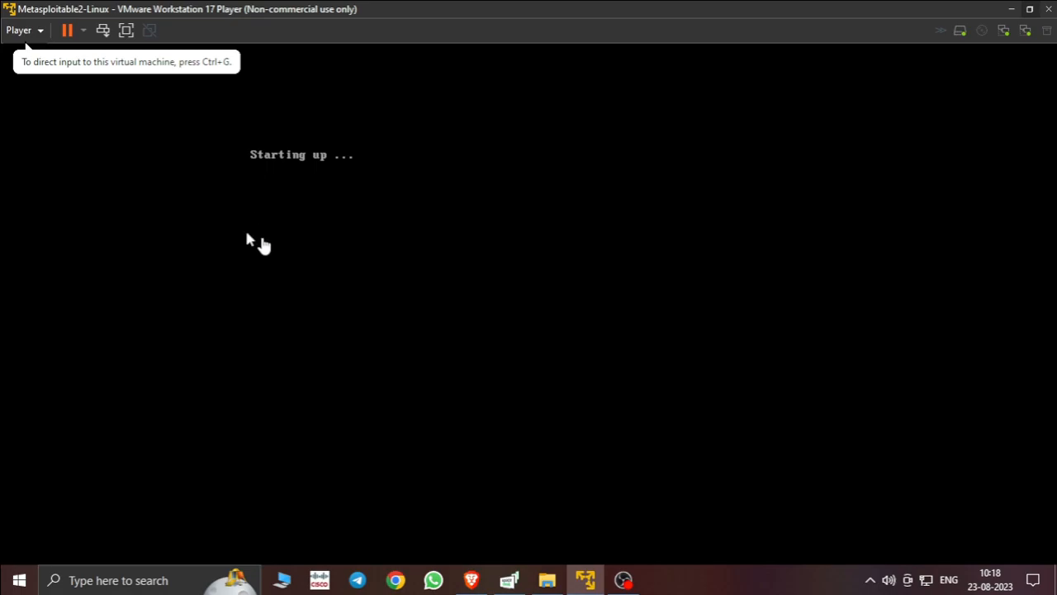
{"action": "left_click", "coordinate": [1030, 10]}
{"action": "left_click_drag", "start_coordinate": [463, 110], "coordinate": [568, 111]}
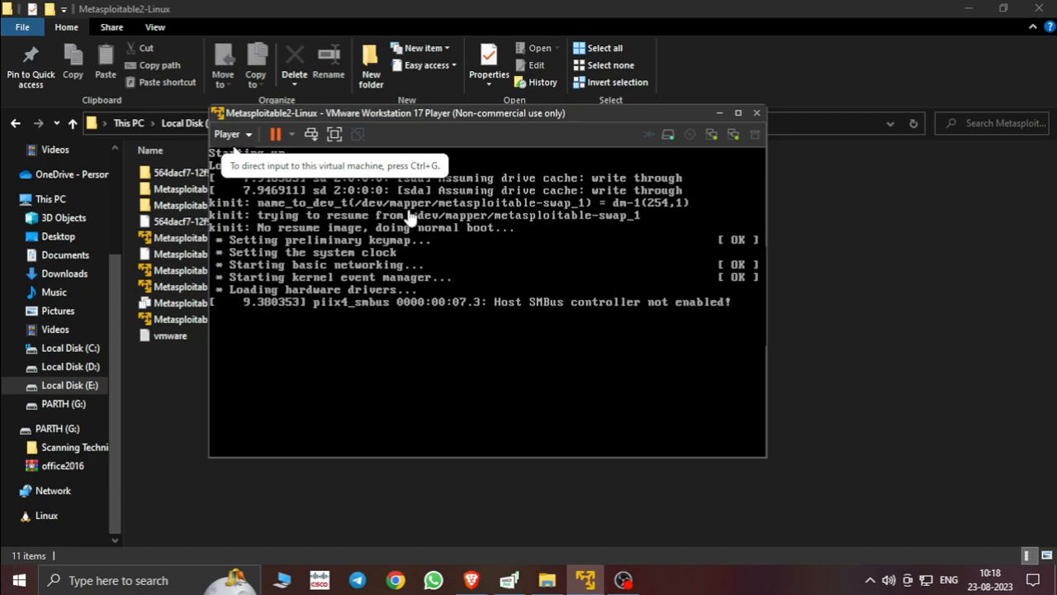
{"action": "left_click", "coordinate": [406, 273]}
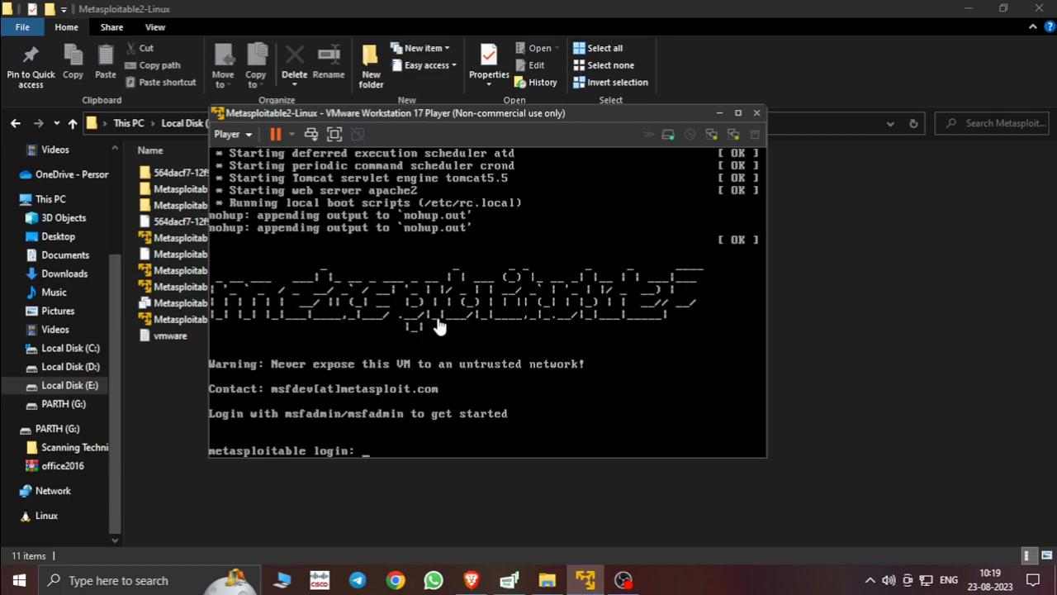
Log in to the Metasploitable guest with the default username and the account password
{"action": "left_click", "coordinate": [438, 334]}
{"action": "type", "text": "msfadmin"}
{"action": "key", "text": "BackSpace"}
{"action": "key", "text": "BackSpace"}
{"action": "key", "text": "BackSpace"}
{"action": "type", "text": "min"}
{"action": "key", "text": "Return"}
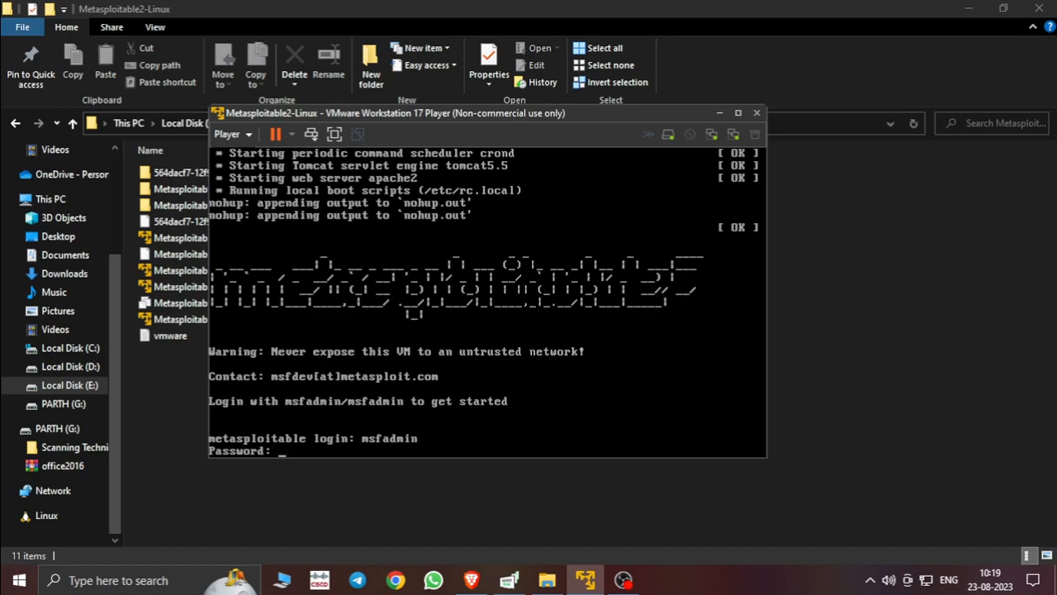
{"action": "key", "text": "Return"}
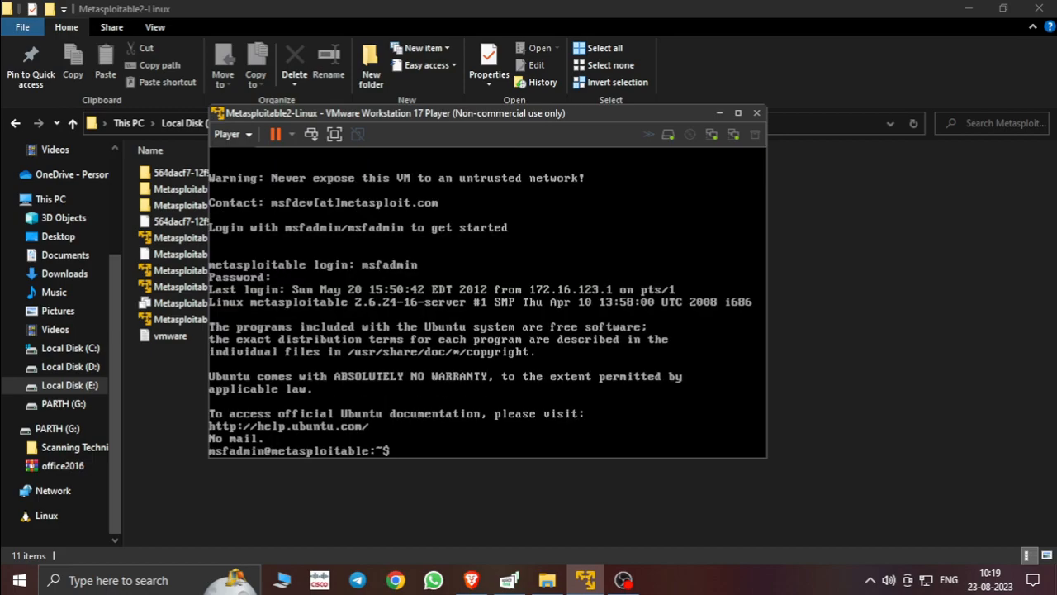
Clear the terminal and print the full system information with uname -a
{"action": "type", "text": "clear"}
{"action": "key", "text": "Return"}
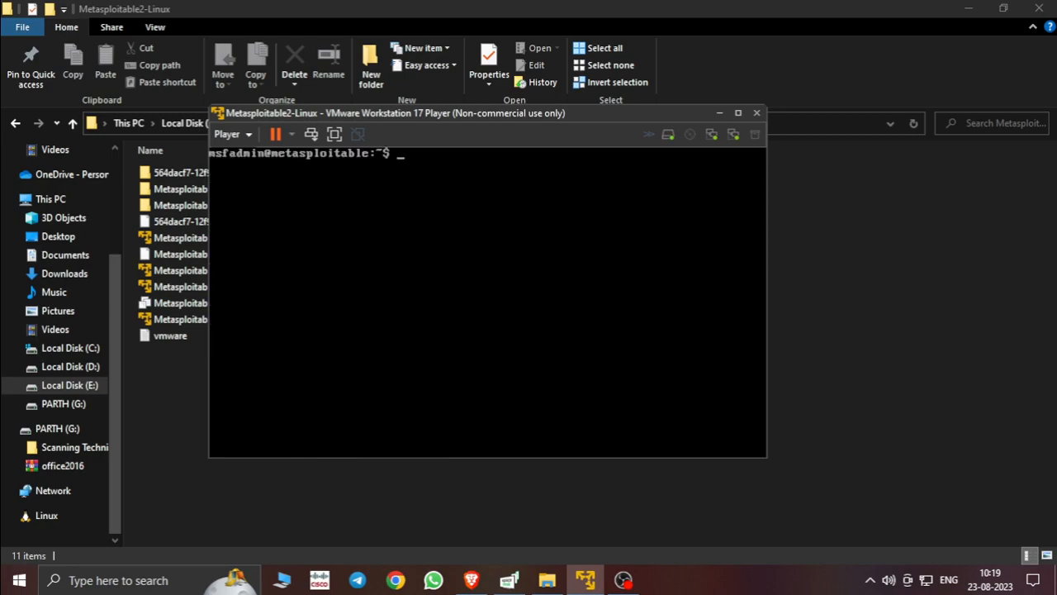
{"action": "type", "text": "unmae"}
{"action": "key", "text": "BackSpace"}
{"action": "key", "text": "BackSpace"}
{"action": "key", "text": "BackSpace"}
{"action": "key", "text": "BackSpace"}
{"action": "key", "text": "BackSpace"}
{"action": "key", "text": "BackSpace"}
{"action": "type", "text": "u"}
{"action": "key", "text": "BackSpace"}
{"action": "type", "text": "name"}
{"action": "key", "text": "BackSpace"}
{"action": "key", "text": "BackSpace"}
{"action": "key", "text": "BackSpace"}
{"action": "key", "text": "BackSpace"}
{"action": "type", "text": "uname-a"}
{"action": "key", "text": "BackSpace"}
{"action": "key", "text": "BackSpace"}
{"action": "type", "text": "a"}
{"action": "key", "text": "BackSpace"}
{"action": "type", "text": "-a"}
{"action": "key", "text": "Return"}
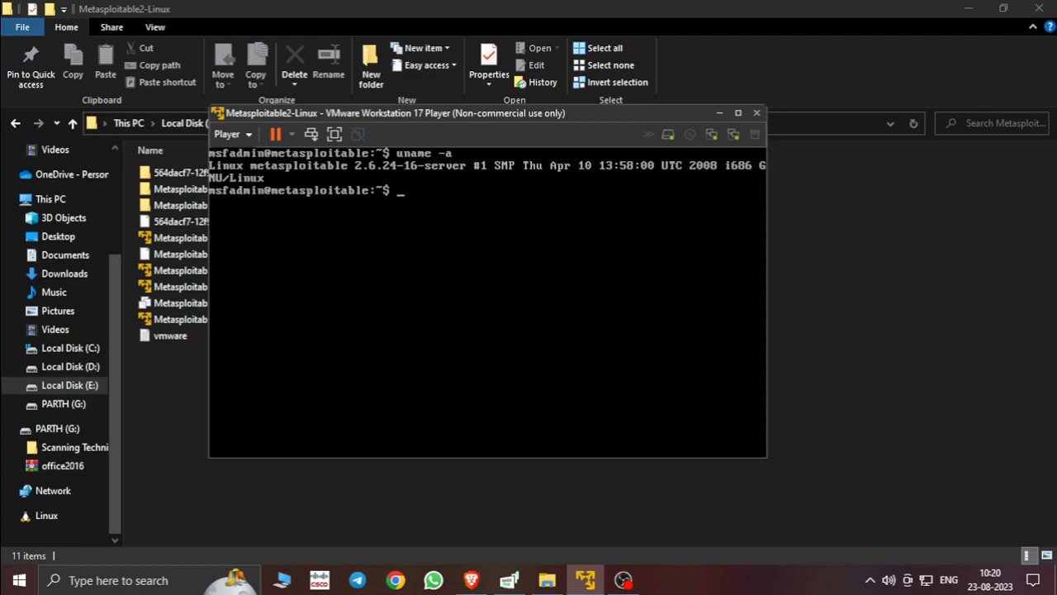
Display the guest's network configuration with ifconfig and log out of the session
{"action": "type", "text": "ifconfig"}
{"action": "key", "text": "Return"}
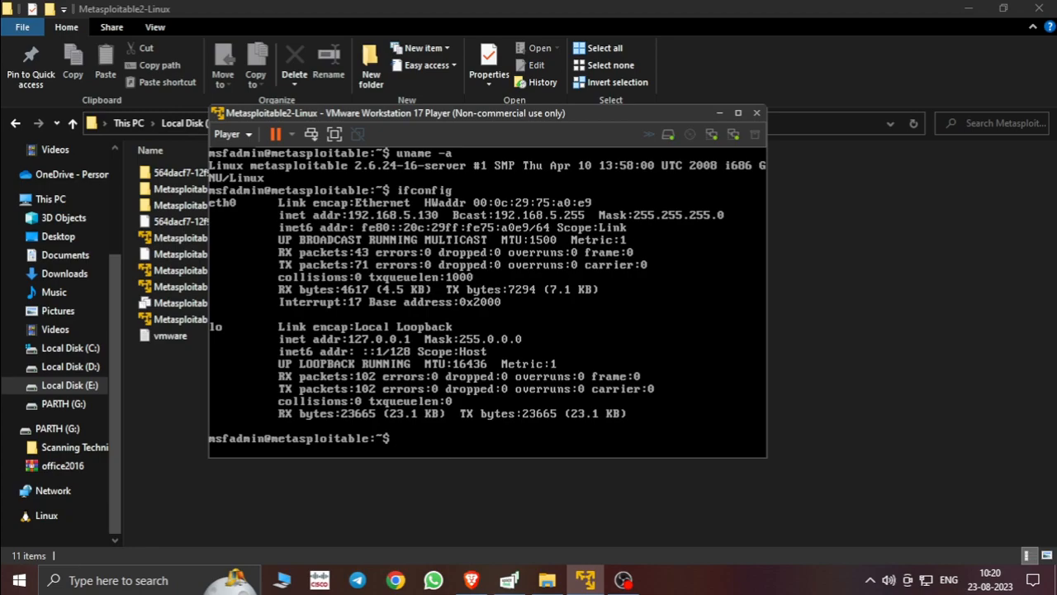
{"action": "type", "text": "logout"}
{"action": "key", "text": "Return"}
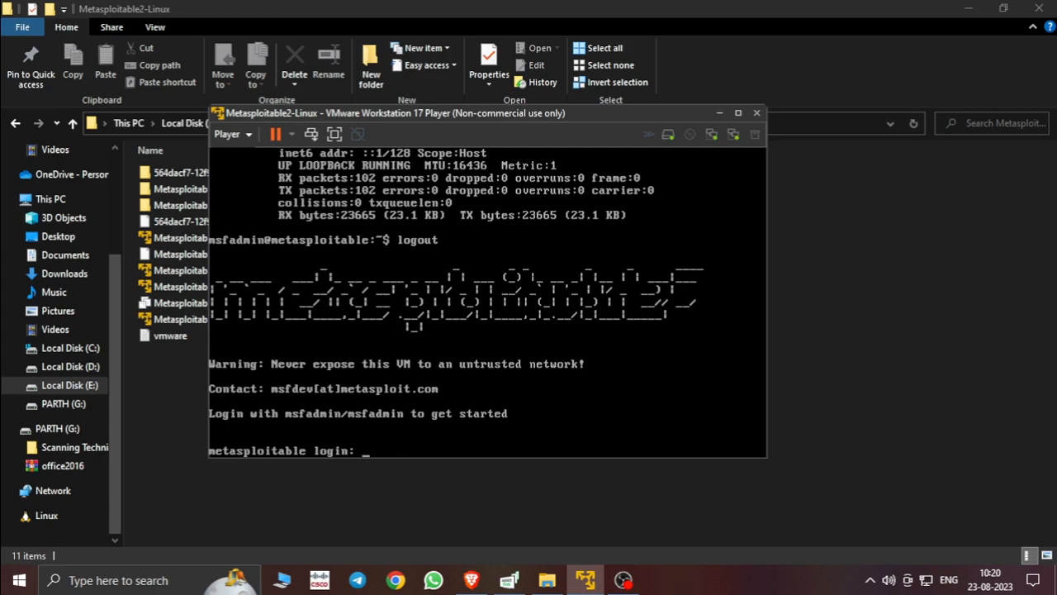
Try to shut down the guest by entering shutdown at the login prompt, and start another login with the default username
{"action": "type", "text": "shutdown"}
{"action": "key", "text": "Return"}
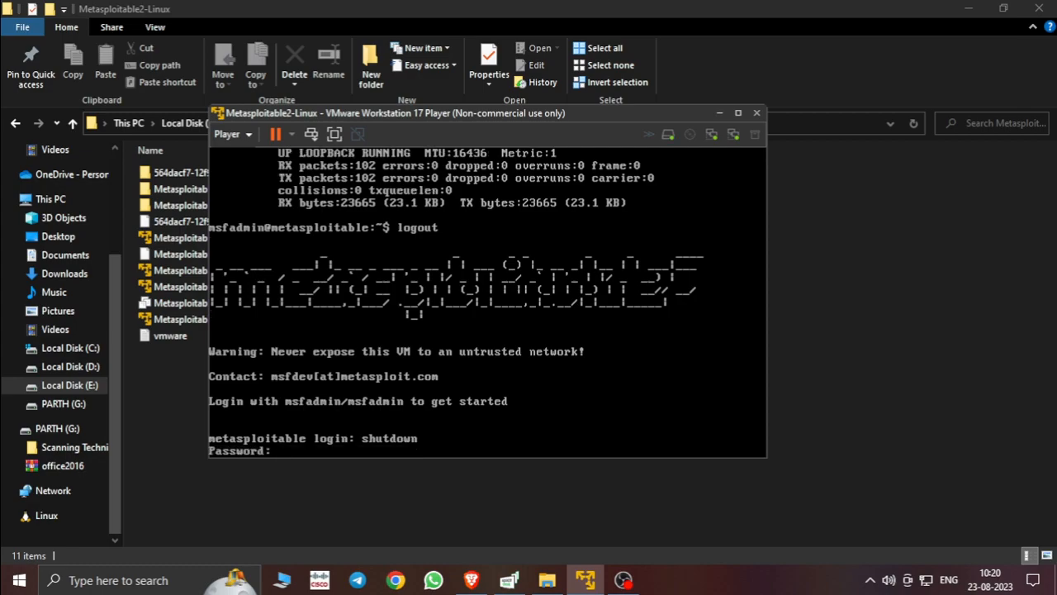
{"action": "key", "text": "Return"}
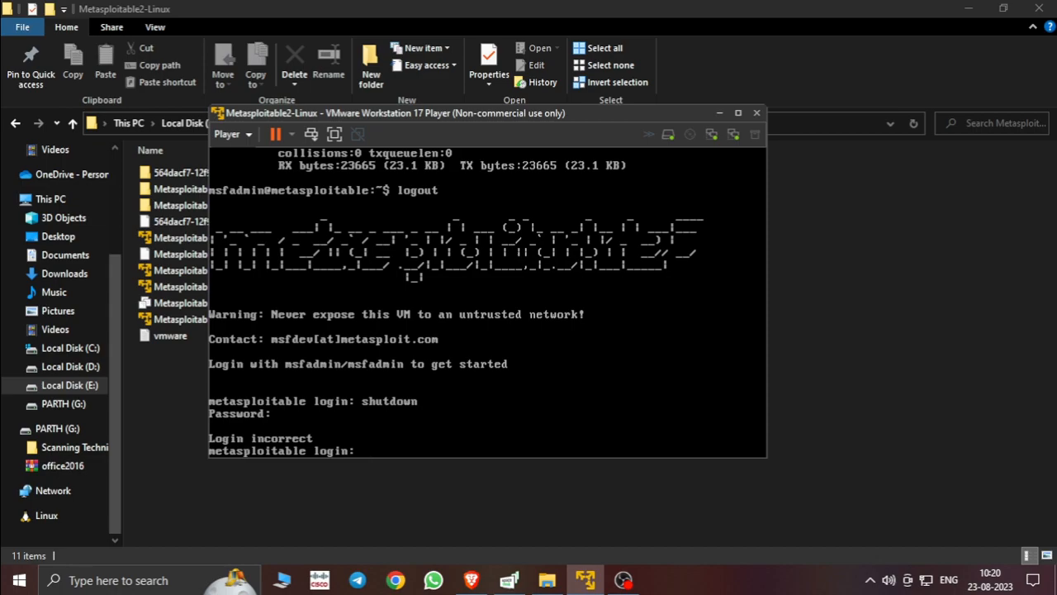
{"action": "type", "text": "msfadmin"}
{"action": "key", "text": "Return"}
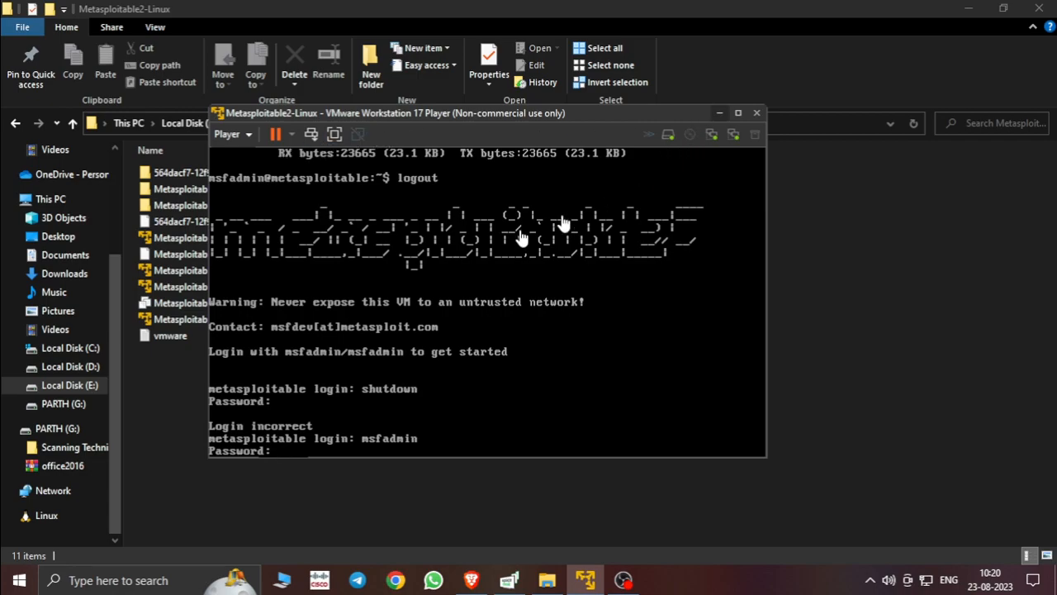
Suspend the Metasploitable2-Linux virtual machine and exit it, confirming the suspension
{"action": "left_click", "coordinate": [275, 134]}
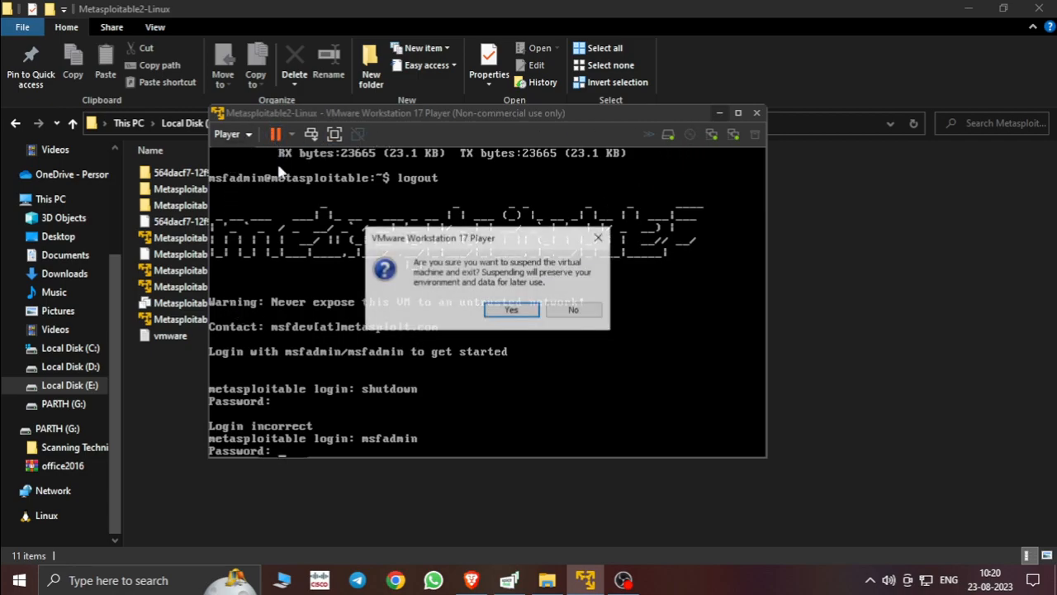
{"action": "left_click", "coordinate": [512, 310]}
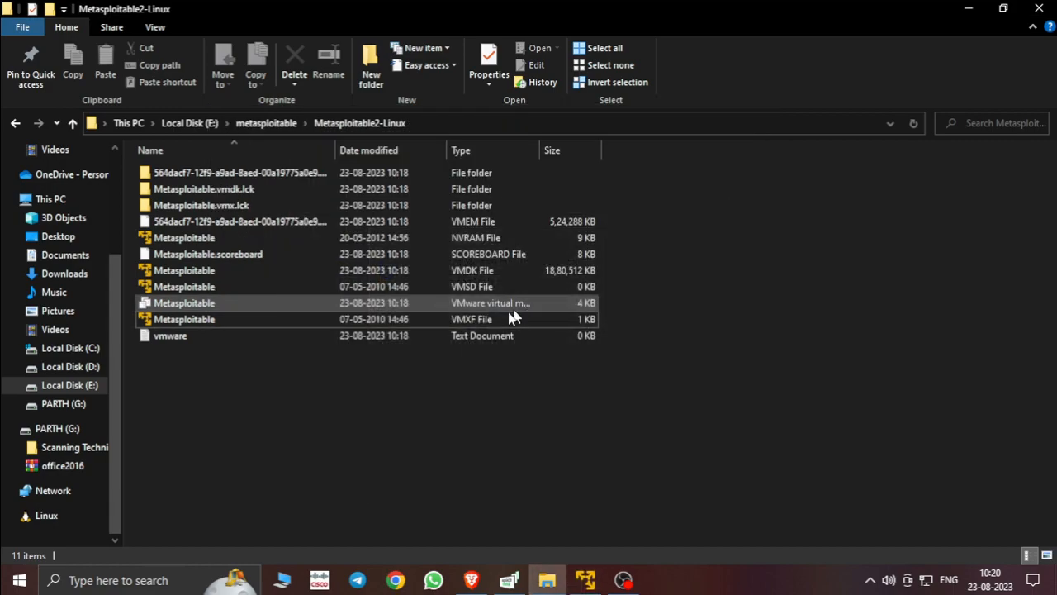
Switch to VMware Workstation Player and open the virtual machine settings of Metasploitable2-Linux
{"action": "left_click", "coordinate": [588, 581]}
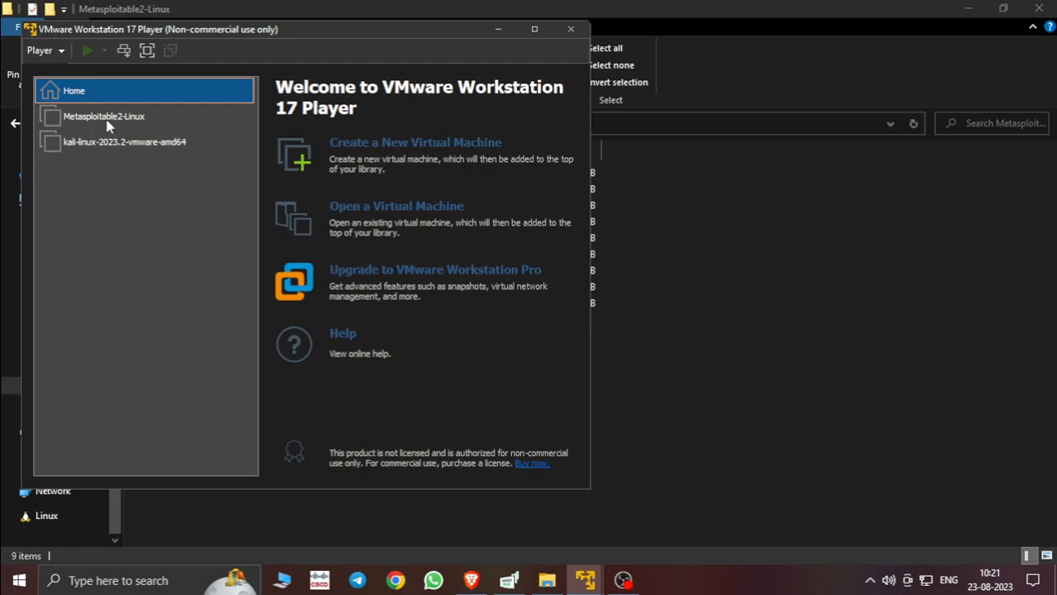
{"action": "right_click", "coordinate": [107, 124]}
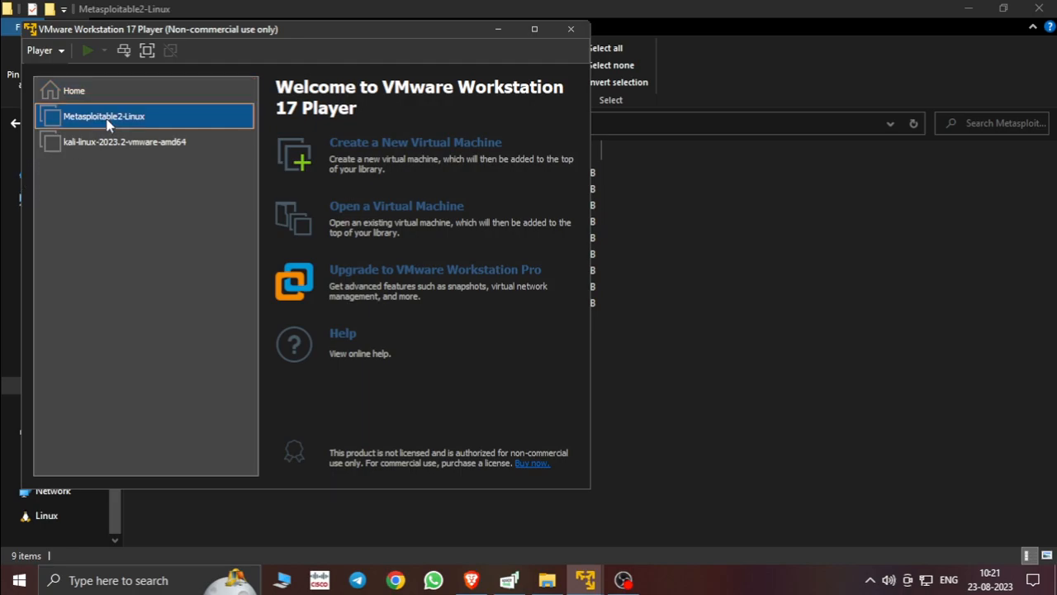
{"action": "left_click", "coordinate": [162, 260]}
{"action": "left_click", "coordinate": [334, 450]}
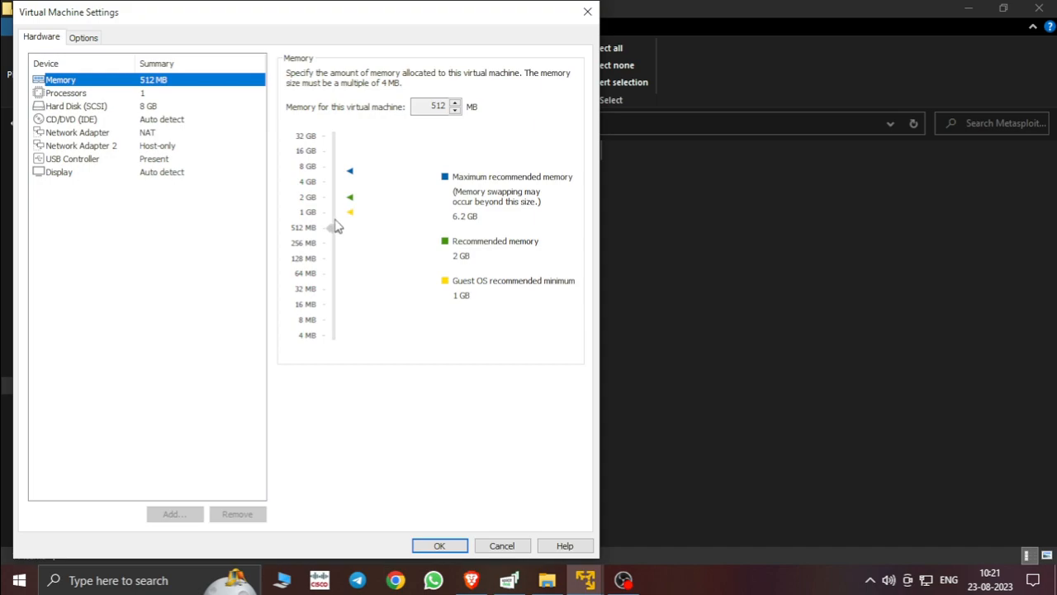
Raise the memory for the virtual machine to 972 MB
{"action": "left_click", "coordinate": [453, 104]}
{"action": "left_click", "coordinate": [453, 104]}
{"action": "left_click", "coordinate": [453, 104]}
{"action": "left_click", "coordinate": [453, 104]}
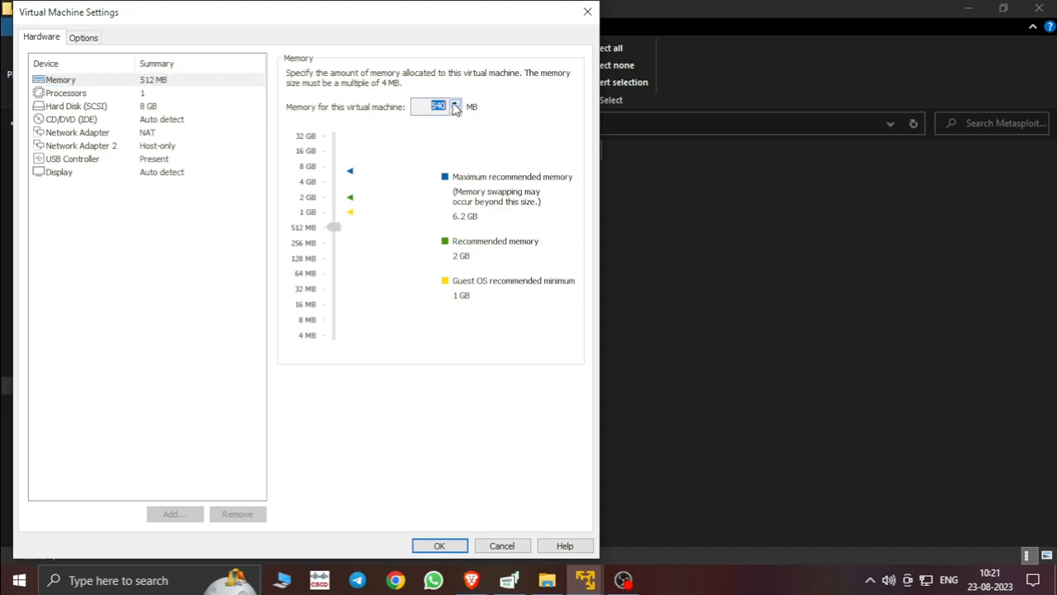
{"action": "left_click", "coordinate": [454, 105]}
{"action": "left_click", "coordinate": [454, 105]}
{"action": "left_click", "coordinate": [454, 104]}
{"action": "left_click", "coordinate": [455, 105]}
{"action": "left_click", "coordinate": [456, 105]}
Review the hard disk, CD/DVD and both network adapter settings, and close the virtual machine settings without saving
{"action": "left_click", "coordinate": [78, 106]}
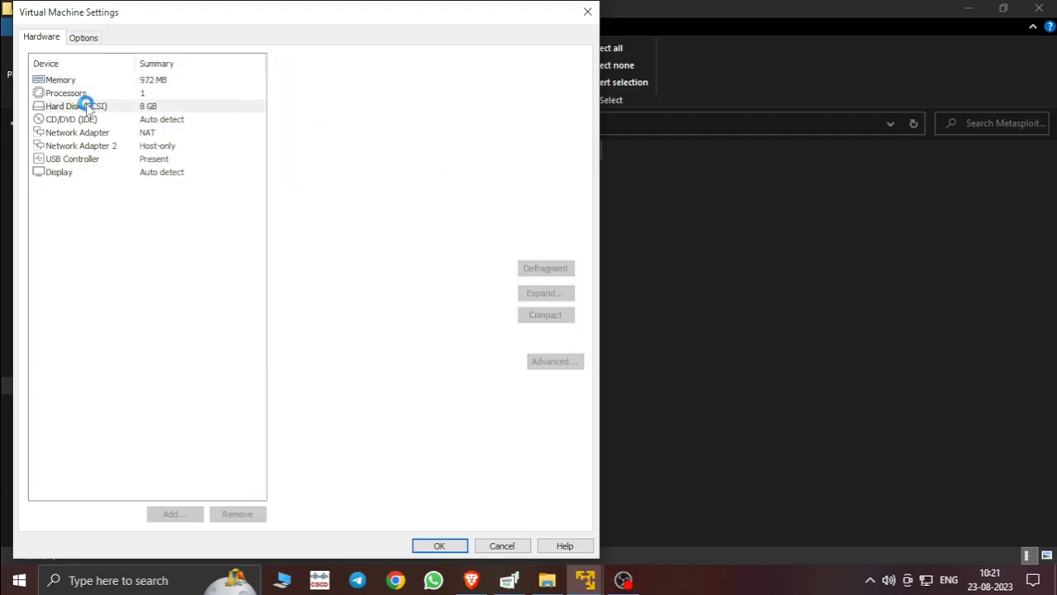
{"action": "left_click", "coordinate": [82, 119]}
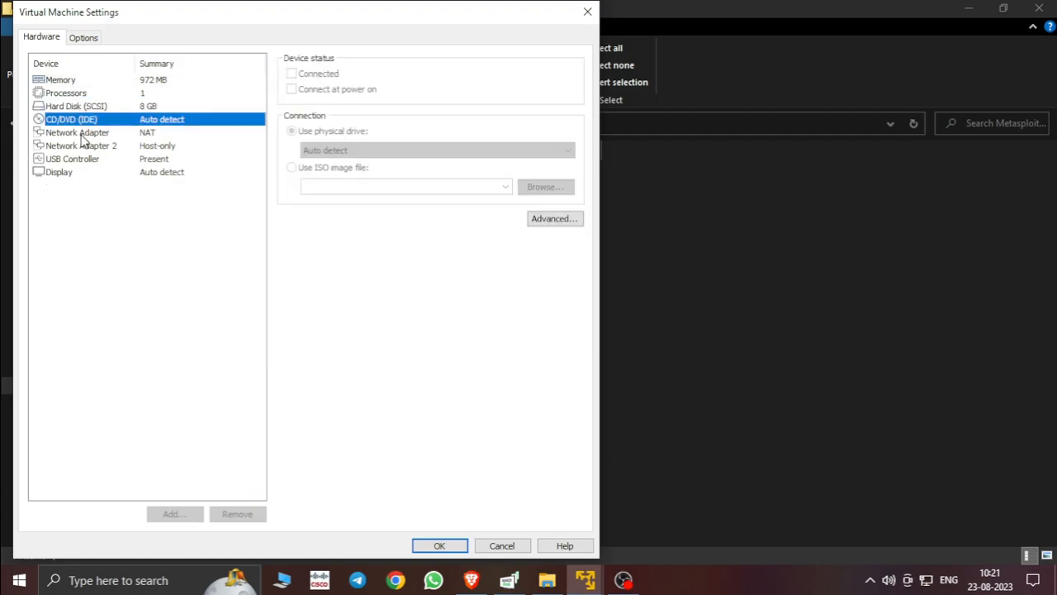
{"action": "left_click", "coordinate": [83, 134]}
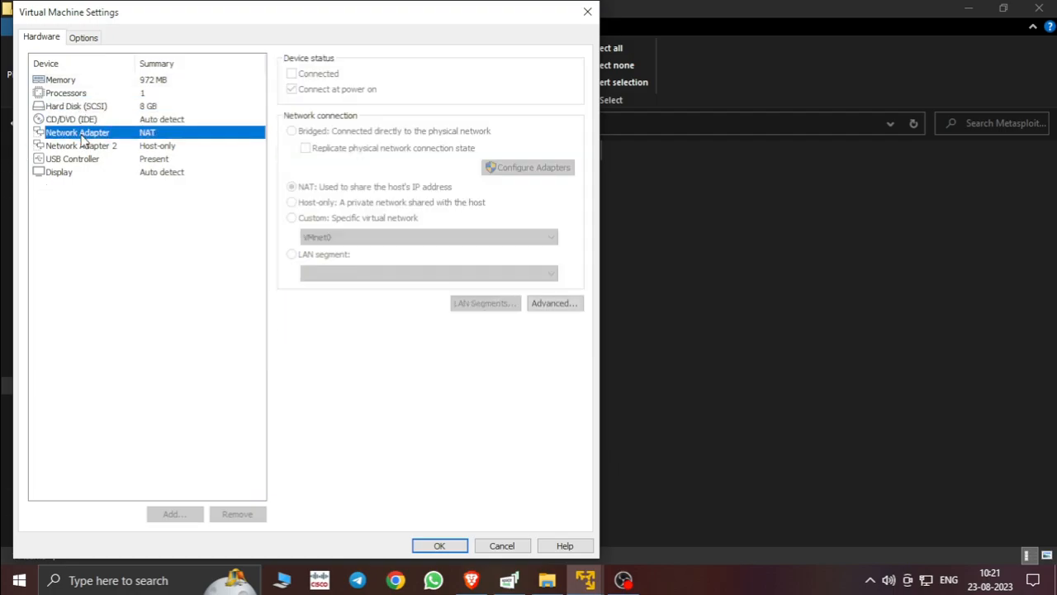
{"action": "left_click", "coordinate": [161, 147]}
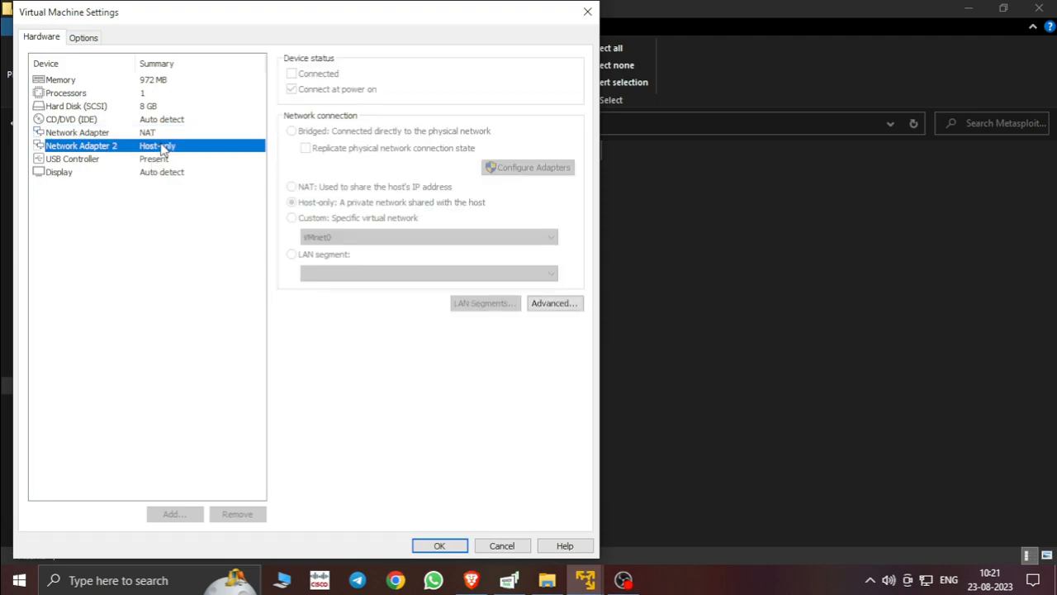
{"action": "left_click", "coordinate": [159, 133]}
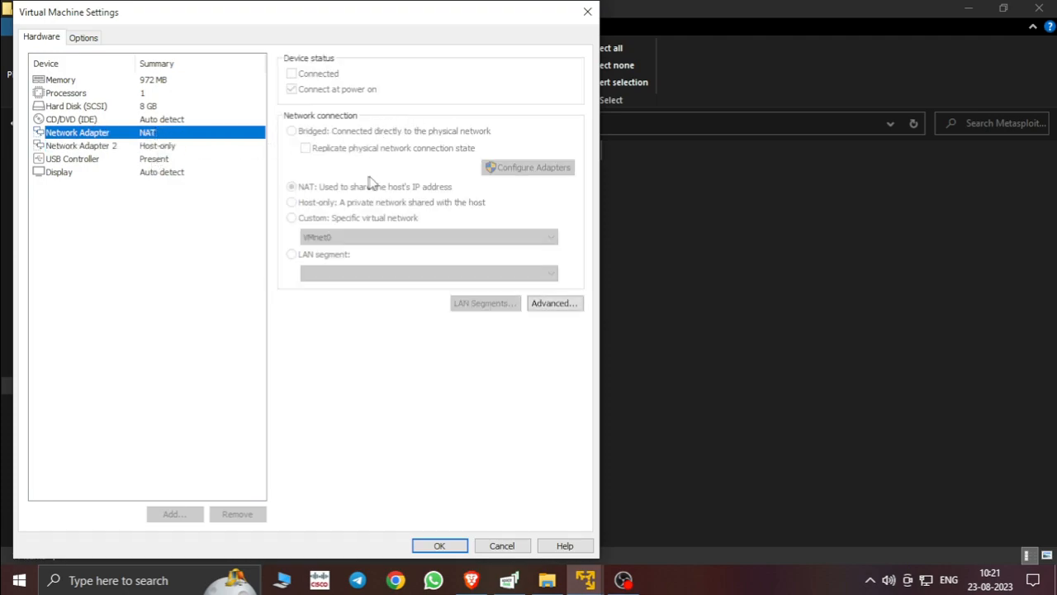
{"action": "left_click", "coordinate": [141, 150]}
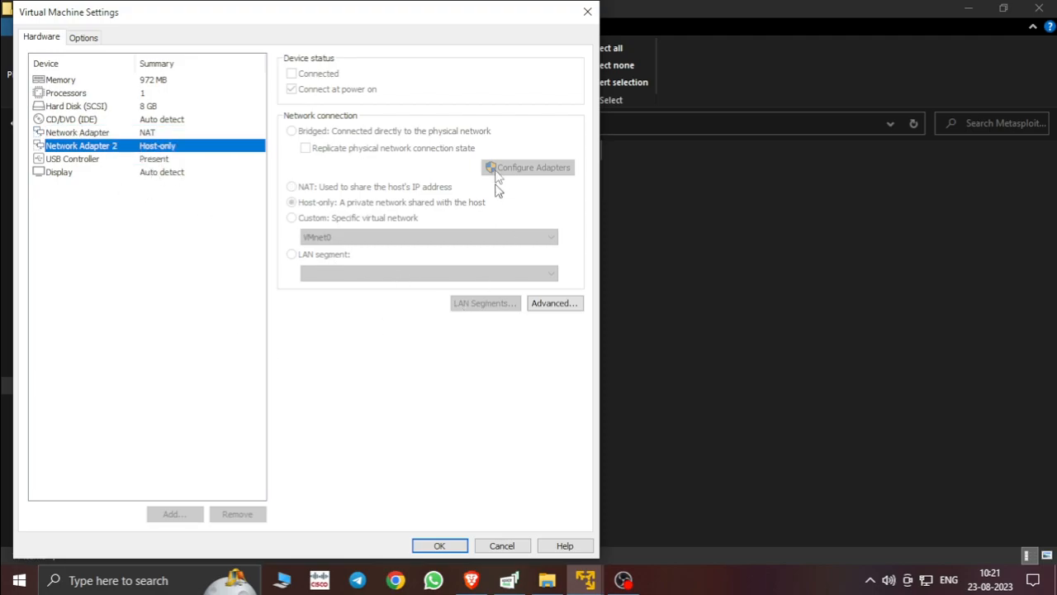
{"action": "left_click", "coordinate": [587, 12]}
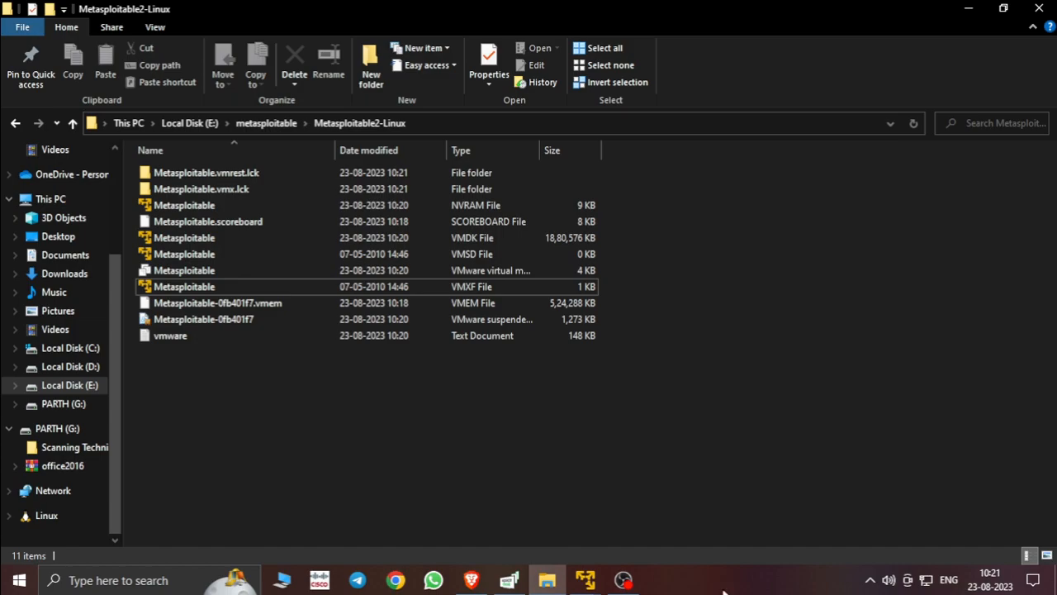
Switch to VMware Workstation Player, view the first network adapter in the Metasploitable2-Linux settings and save the virtual machine settings
{"action": "left_click", "coordinate": [584, 580]}
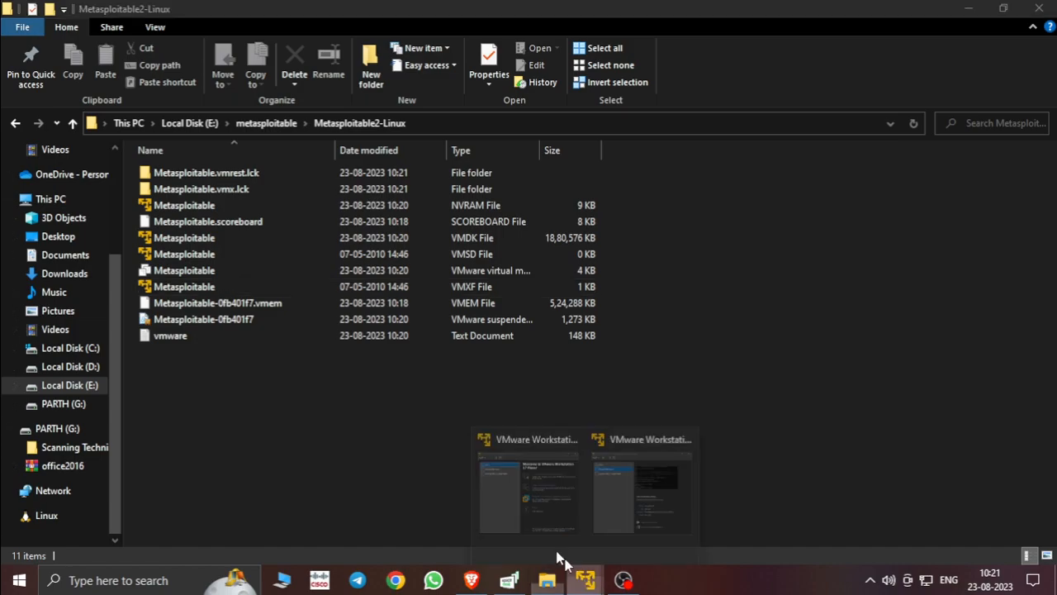
{"action": "left_click", "coordinate": [623, 504]}
{"action": "left_click_drag", "start_coordinate": [463, 16], "coordinate": [846, 14]}
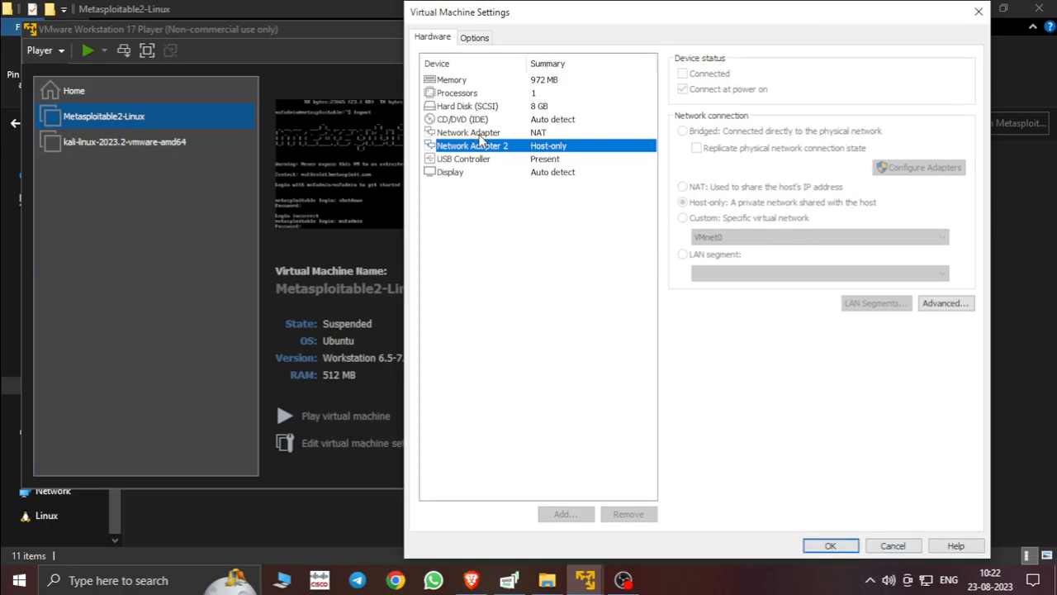
{"action": "left_click", "coordinate": [472, 133]}
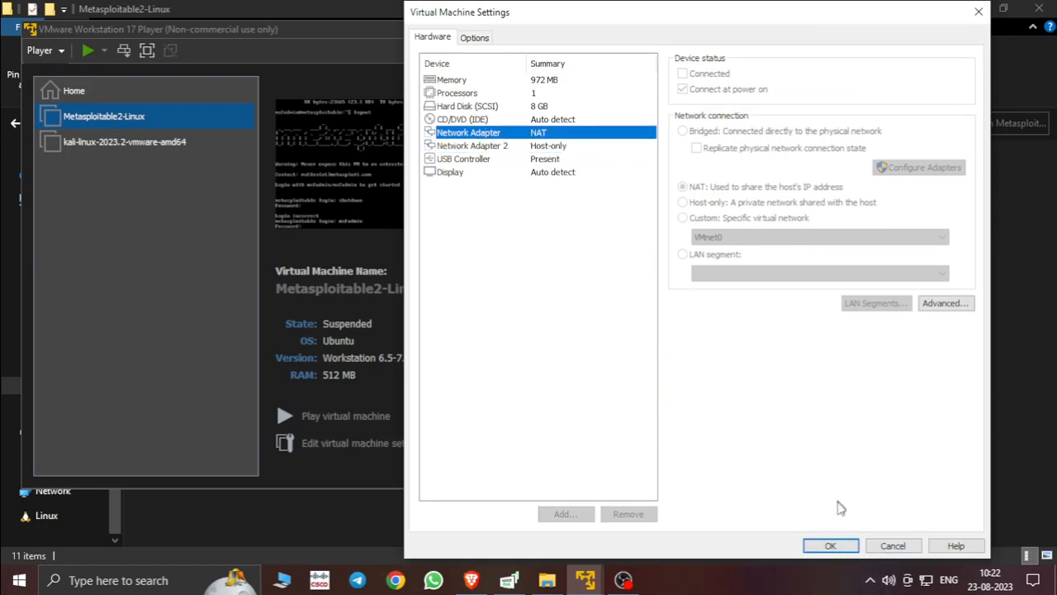
{"action": "left_click", "coordinate": [824, 546]}
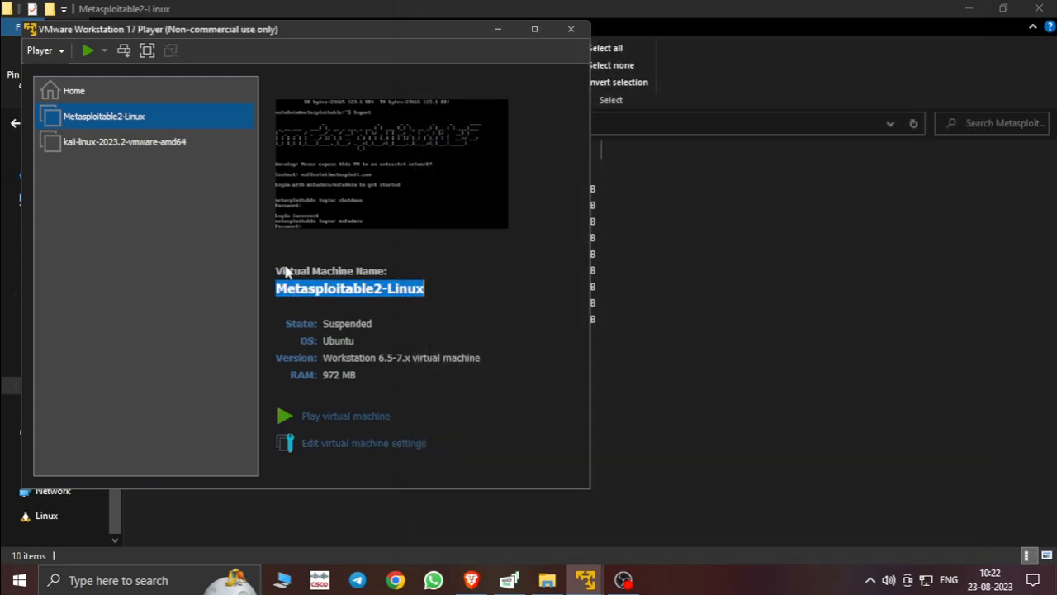
Review the network adapter settings of the kali-linux-2023.2-vmware-amd64 virtual machine and close its settings with the current configuration accepted
{"action": "left_click", "coordinate": [95, 143]}
{"action": "left_click", "coordinate": [364, 446]}
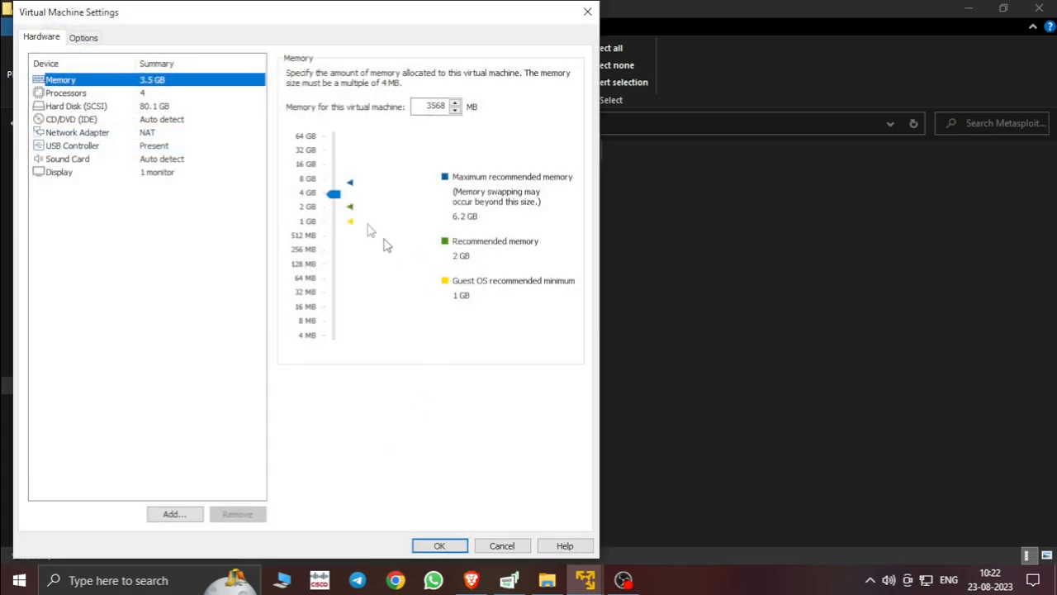
{"action": "left_click", "coordinate": [84, 135]}
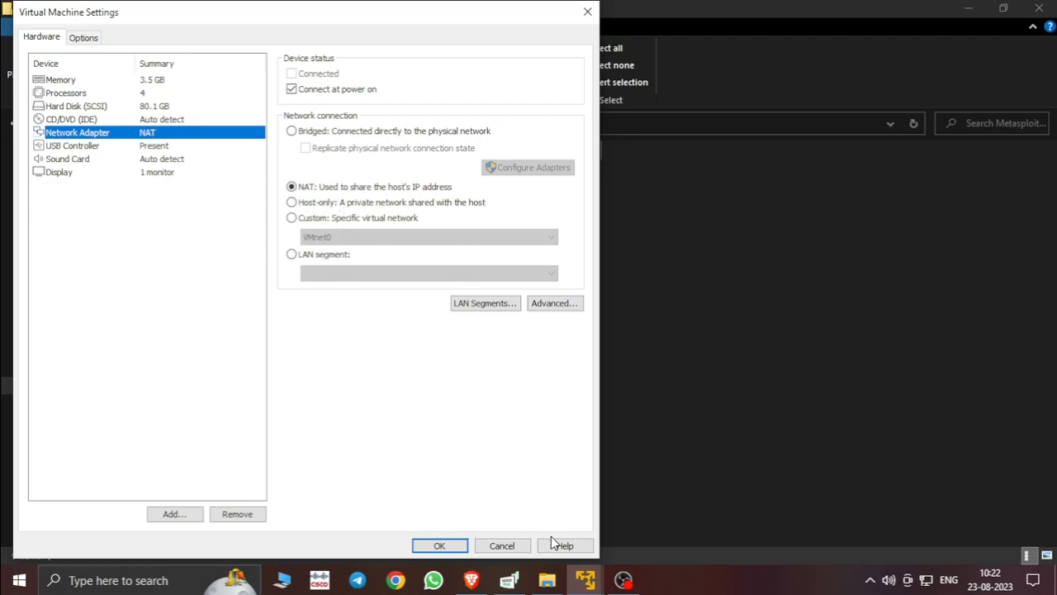
{"action": "left_click", "coordinate": [439, 546]}
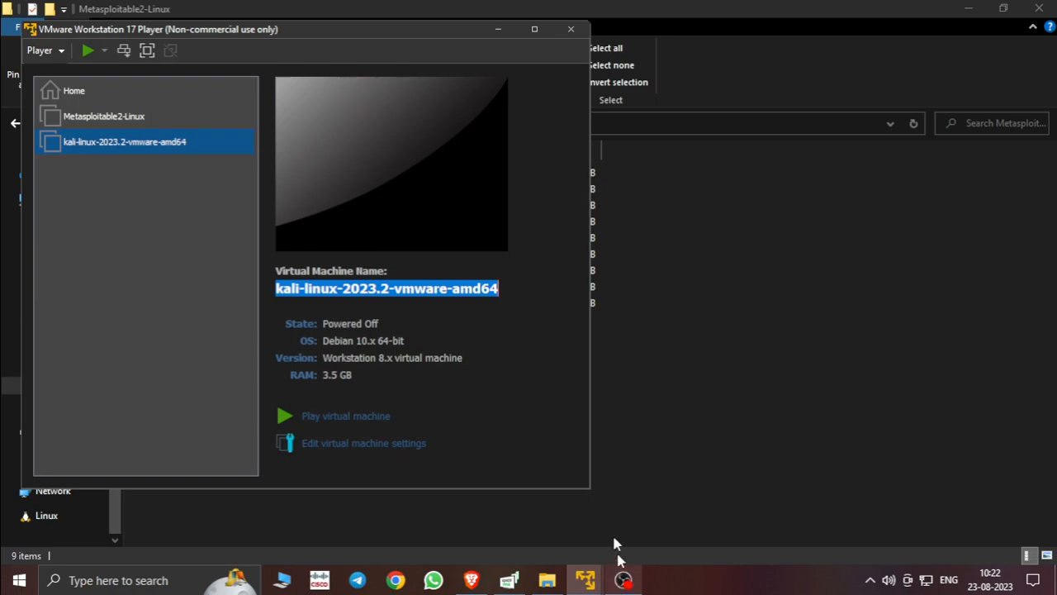